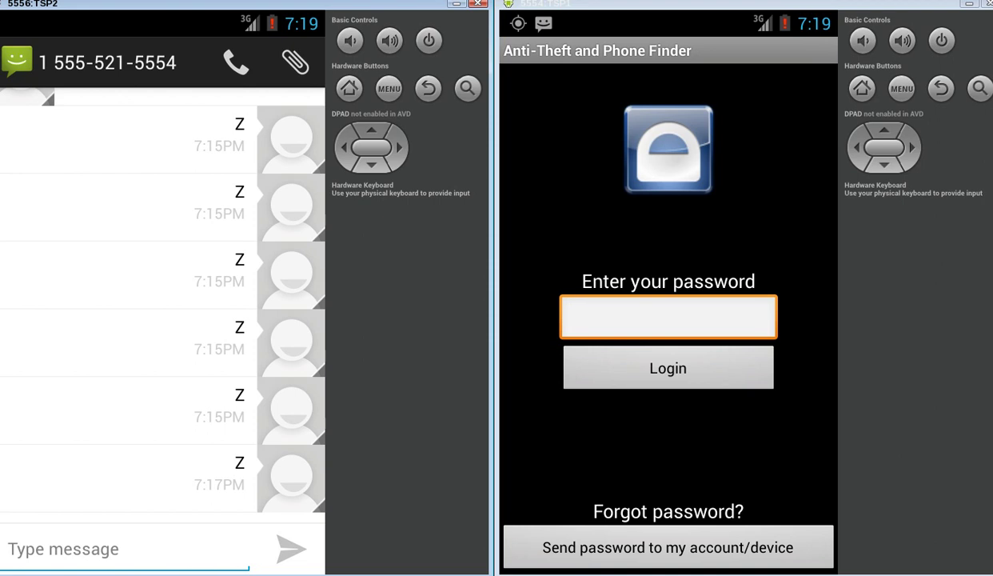
Log into Anti-Theft and Phone Finder with the app password and reach its main menu.
{"action": "left_click", "coordinate": [581, 323]}
{"action": "type", "text": "aaaa"}
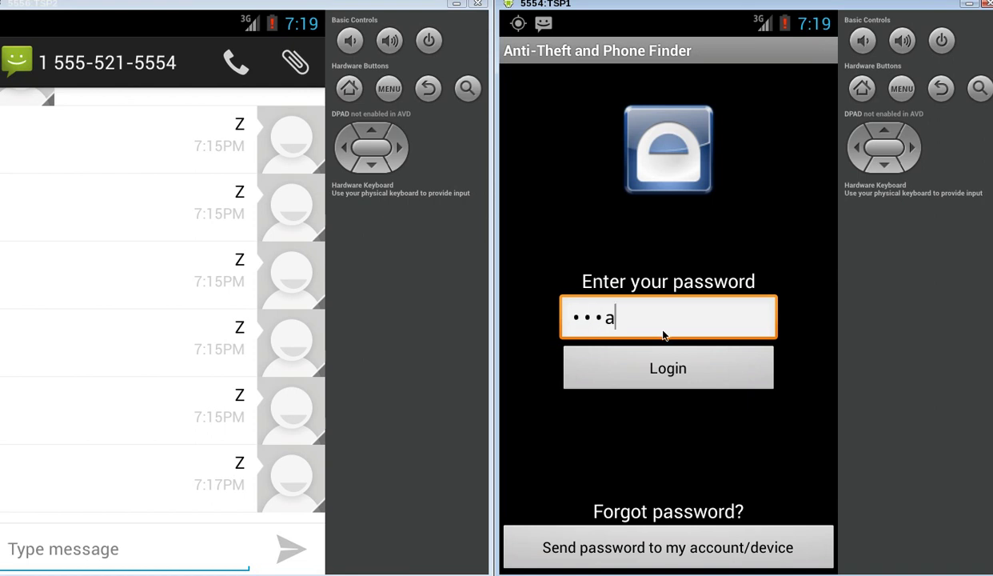
{"action": "key", "text": "Tab"}
{"action": "key", "text": "Return"}
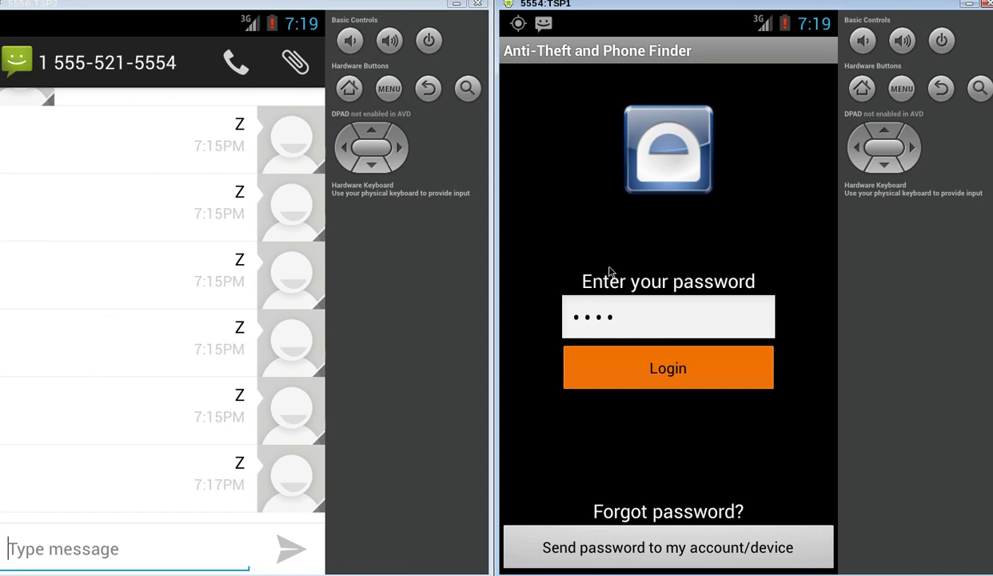
{"action": "key", "text": "Return"}
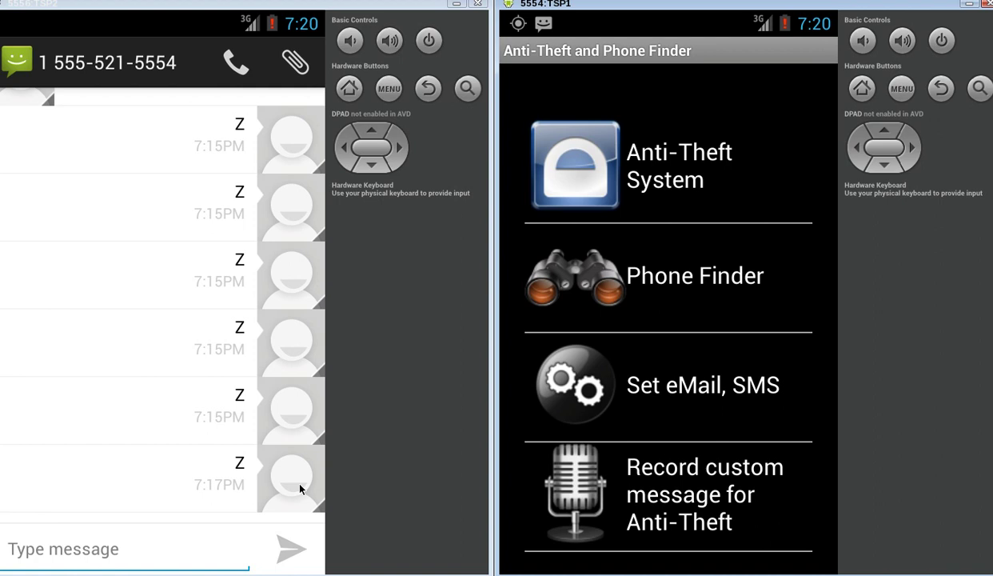
From Messaging on 5556, text 'Atp login', then 'Atp login' with the password, then 'Atp help'.
{"action": "left_click", "coordinate": [38, 552]}
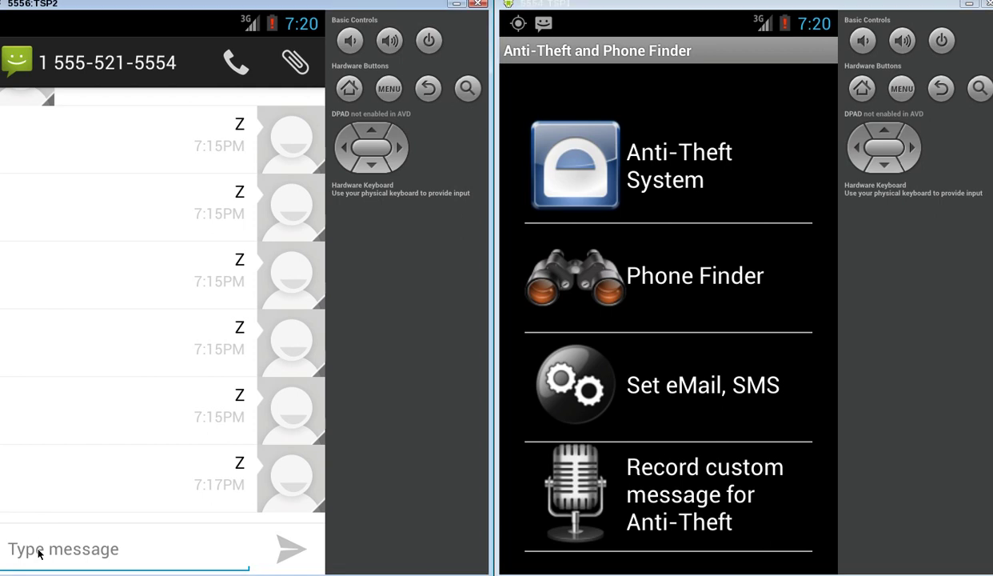
{"action": "type", "text": "Atp login"}
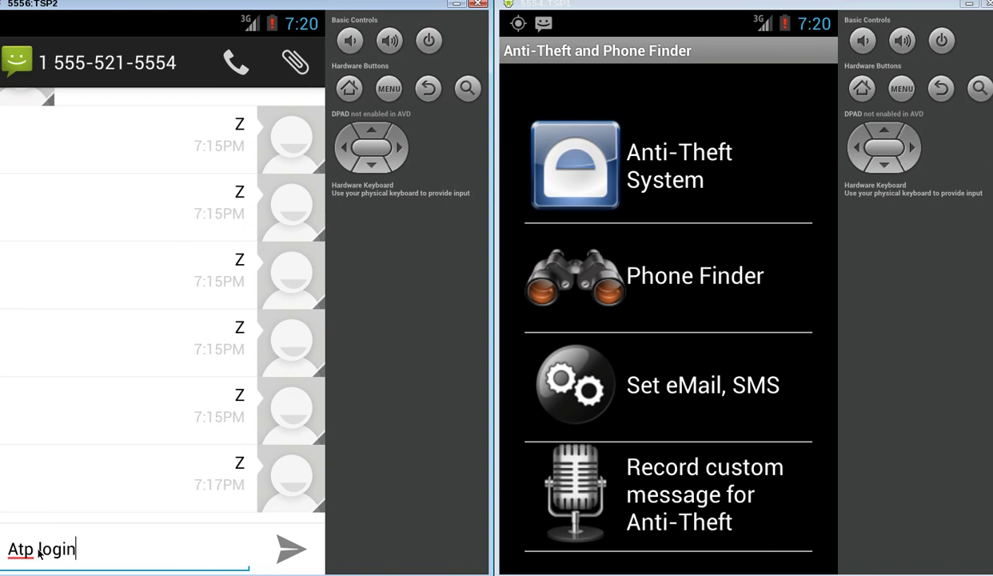
{"action": "key", "text": "Return"}
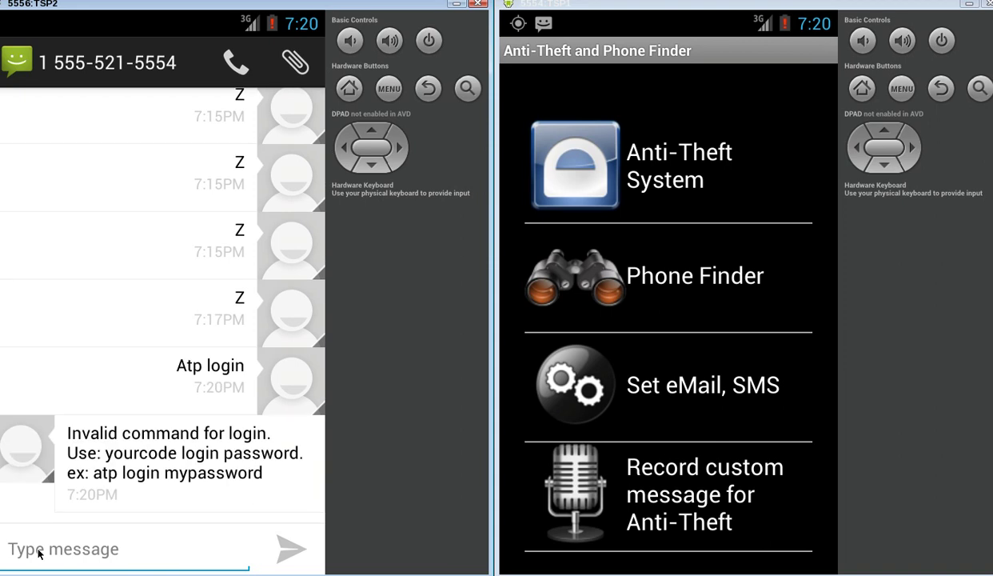
{"action": "type", "text": "Atp"}
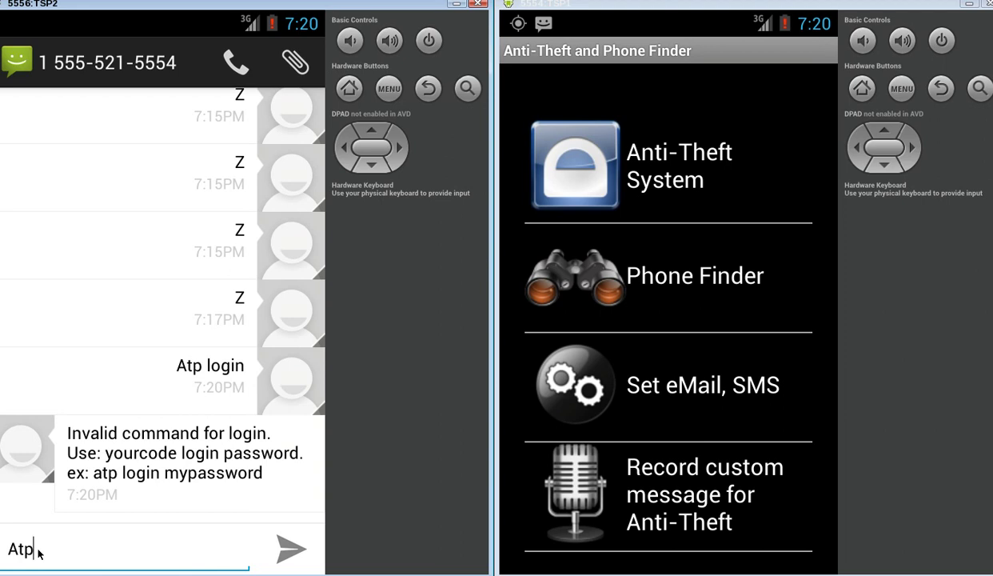
{"action": "type", "text": " login aaaa"}
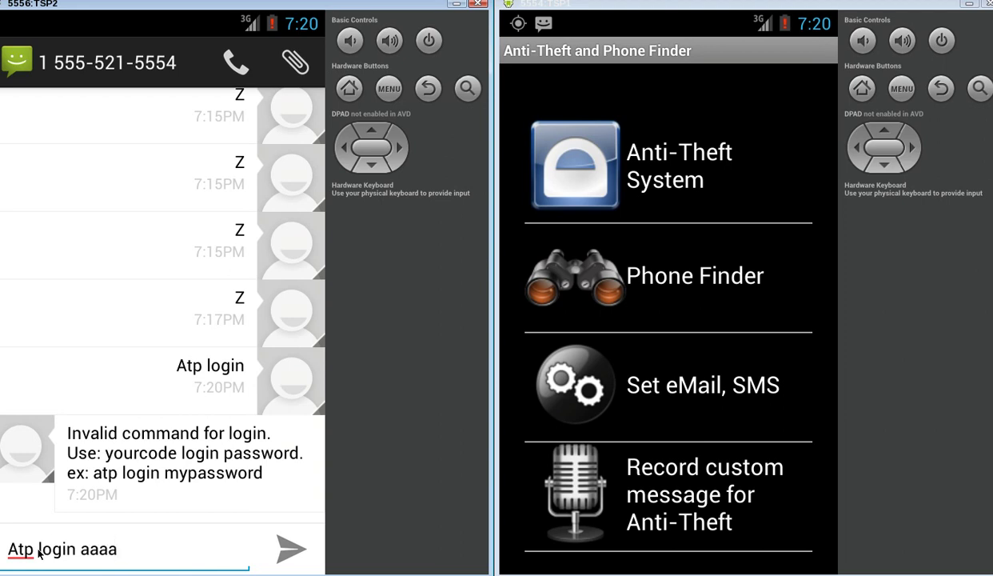
{"action": "key", "text": "Return"}
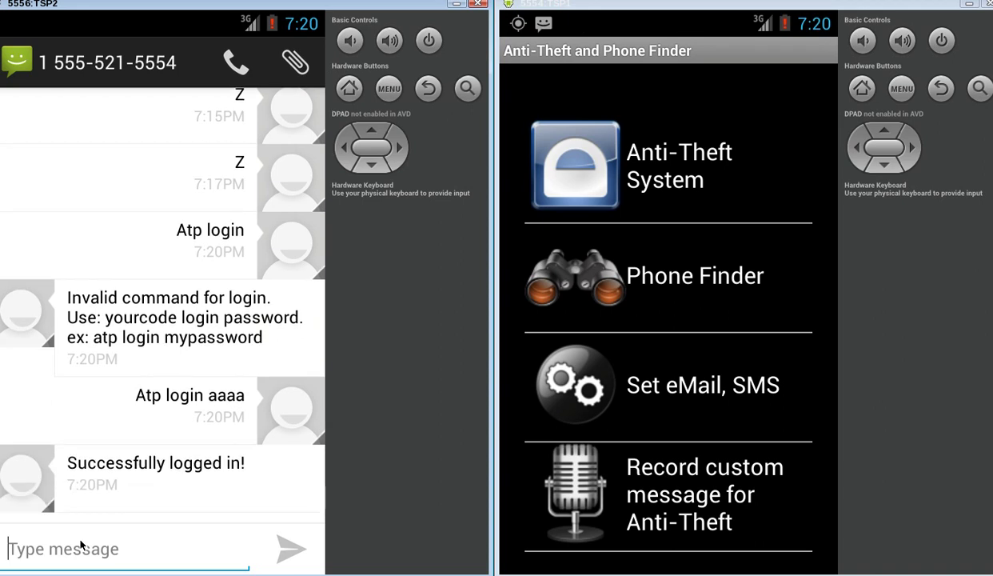
{"action": "type", "text": "Atp help"}
{"action": "key", "text": "Return"}
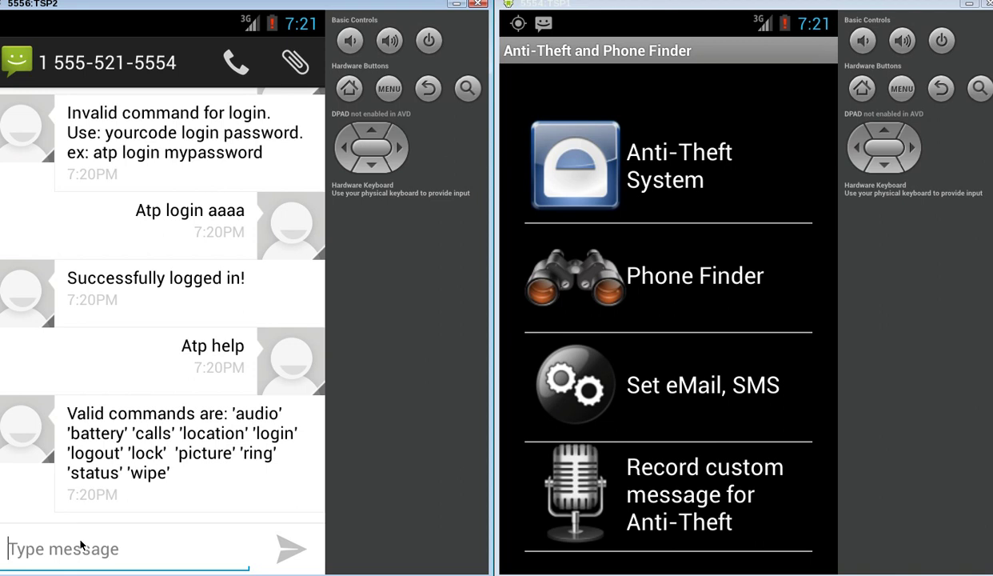
Text 'Atp location' to get a reply with speed, altitude, direction and a Google Maps link.
{"action": "type", "text": "Atp "}
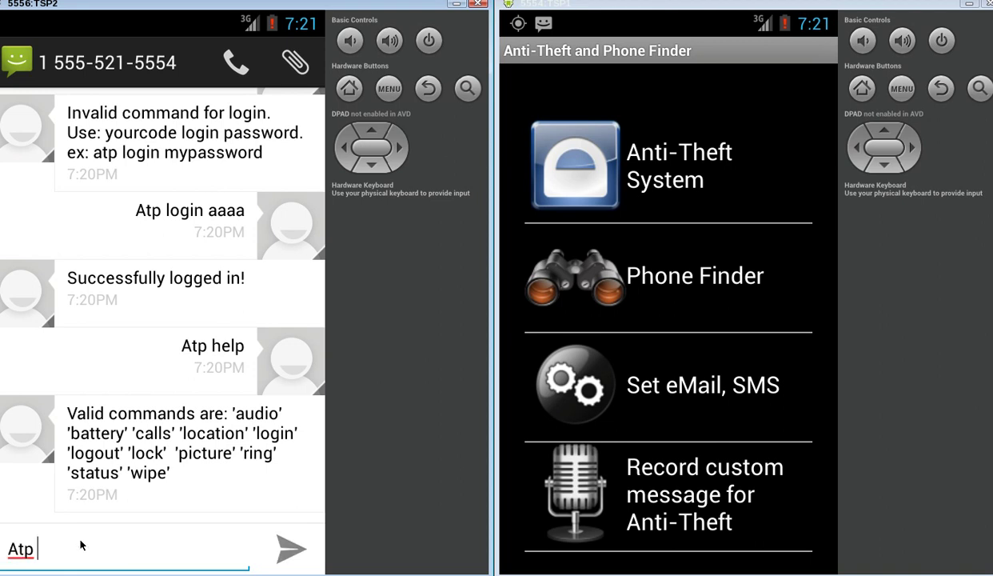
{"action": "type", "text": "location"}
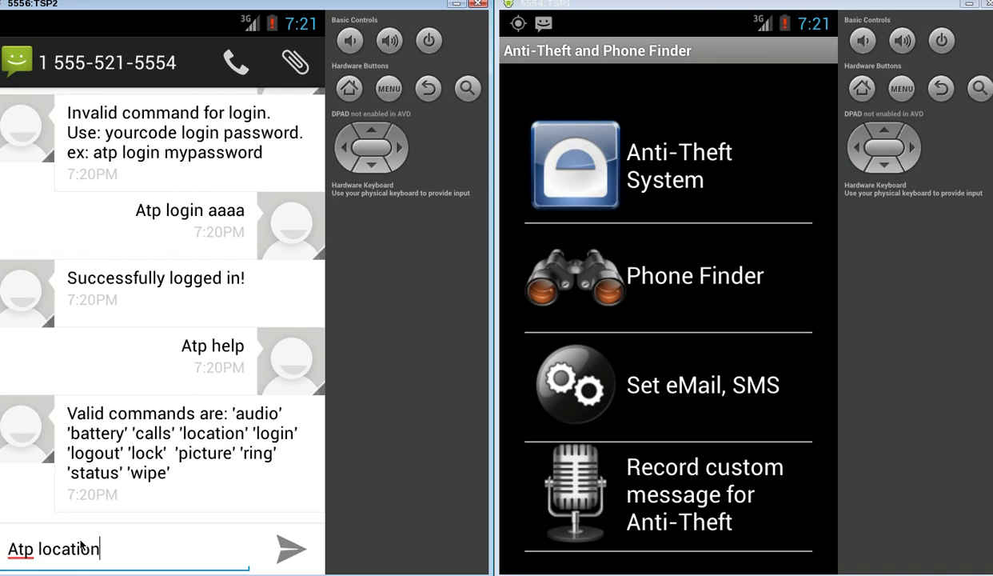
{"action": "key", "text": "Return"}
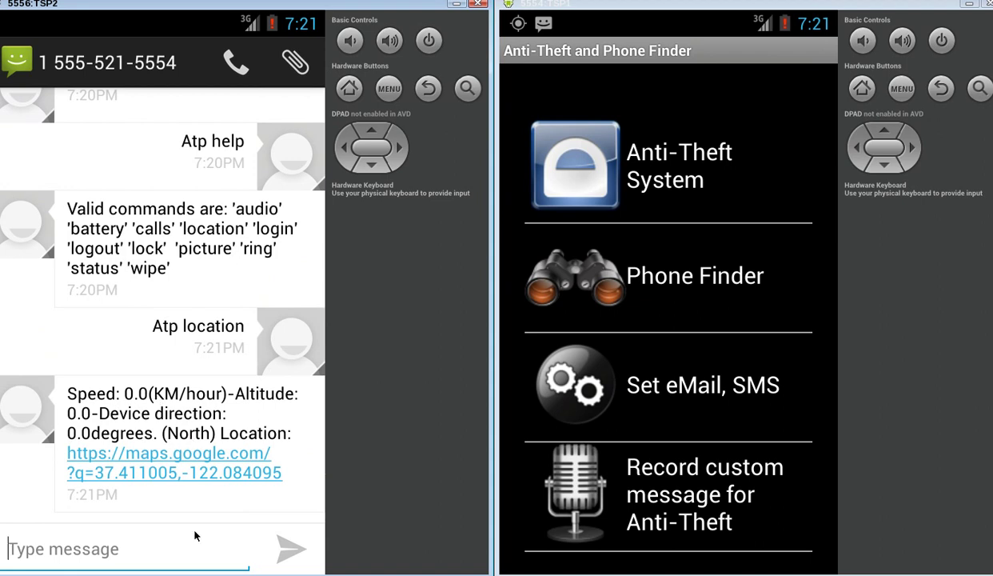
In Outlook, refresh the inbox, open 'Your phone location' and follow its Current location map link.
{"action": "key", "text": "alt+Tab"}
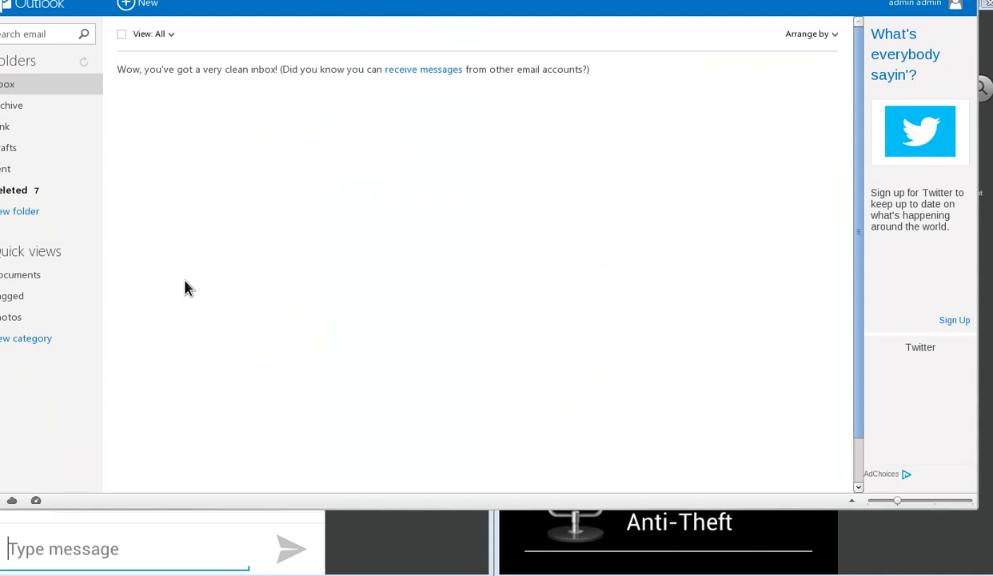
{"action": "left_click", "coordinate": [82, 62]}
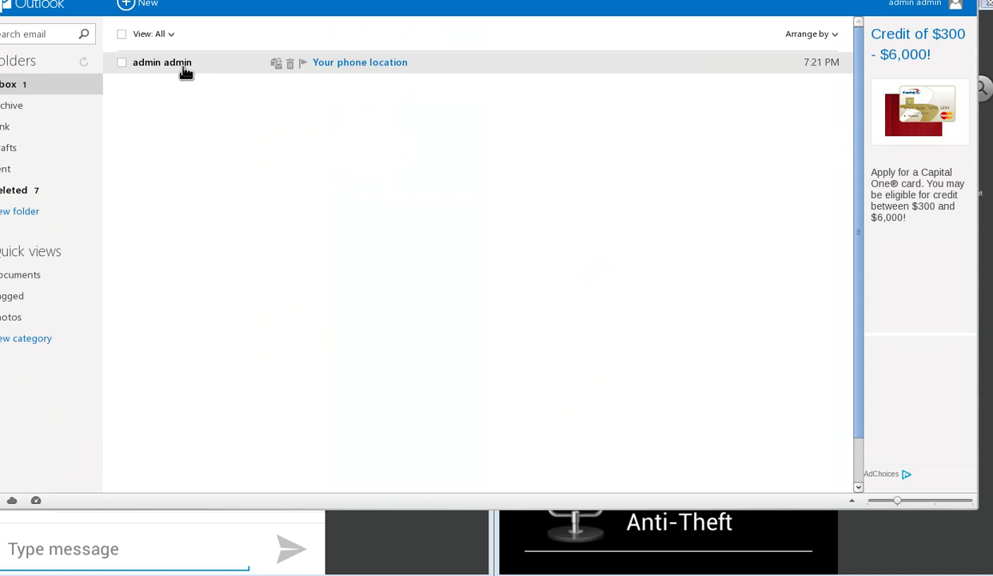
{"action": "left_click", "coordinate": [180, 71]}
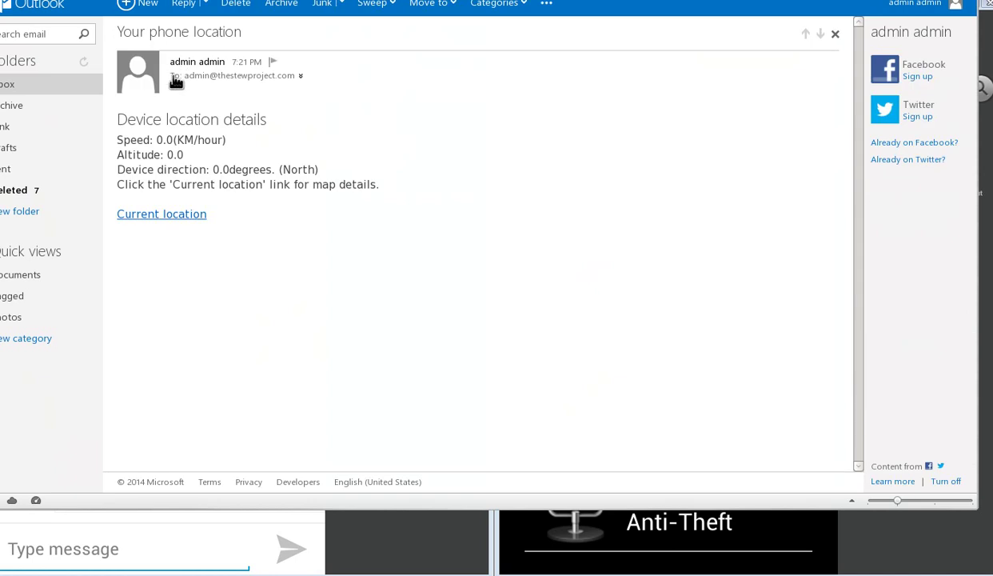
{"action": "left_click", "coordinate": [174, 214]}
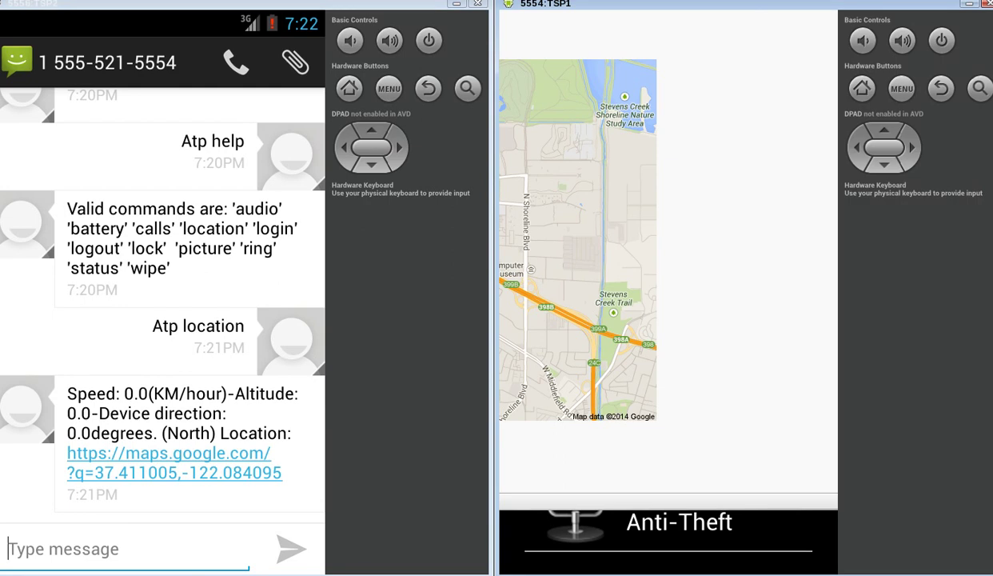
Text 'Atp lock' so the target phone locks and replies 'Your device is now locked.'.
{"action": "scroll", "coordinate": [772, 402], "scroll_direction": "down", "scroll_amount": 1}
{"action": "left_click", "coordinate": [69, 560]}
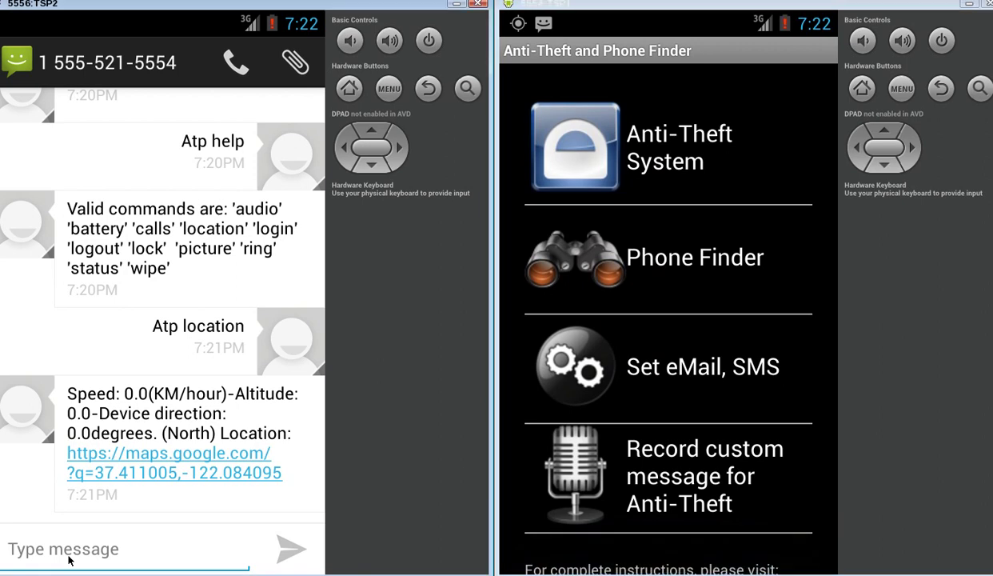
{"action": "type", "text": "At"}
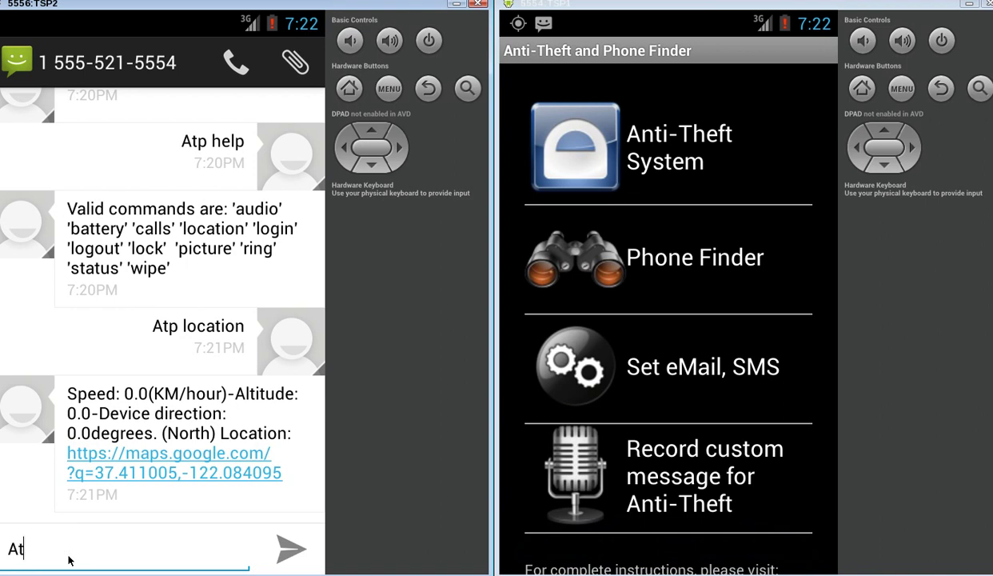
{"action": "type", "text": "p lock"}
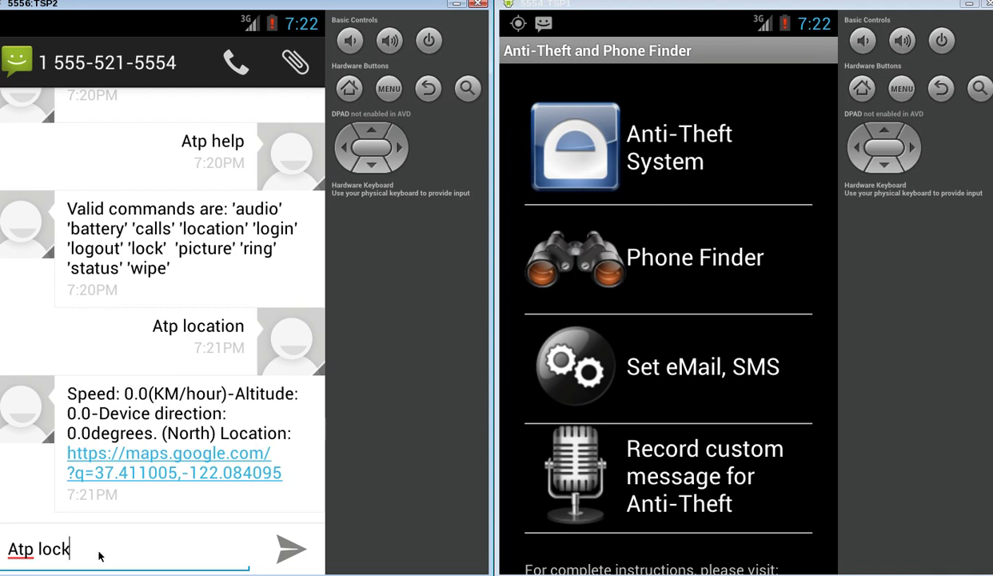
{"action": "key", "text": "Return"}
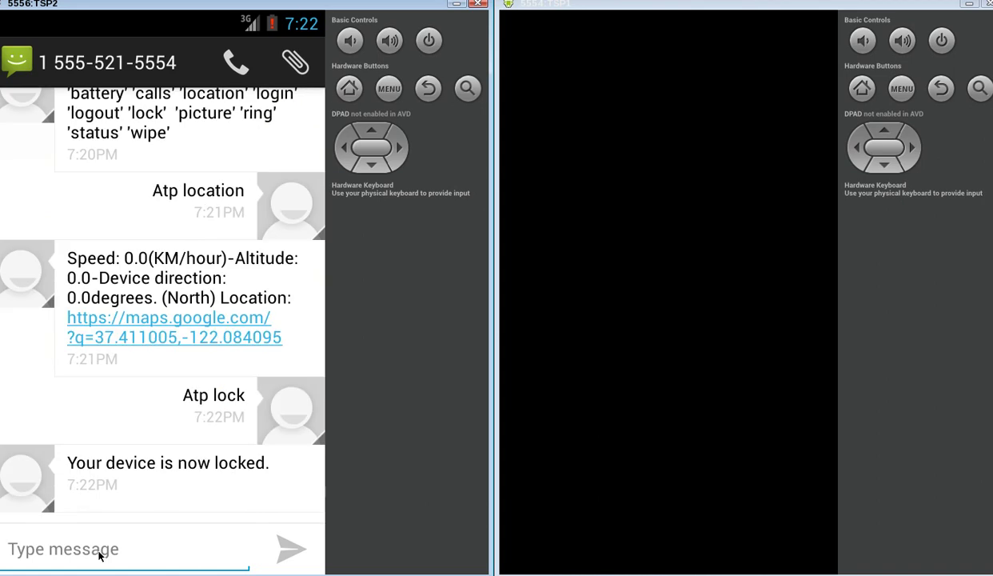
Text 'Atp location' again, then wake and unlock the target phone to reach the app.
{"action": "type", "text": "Atp location"}
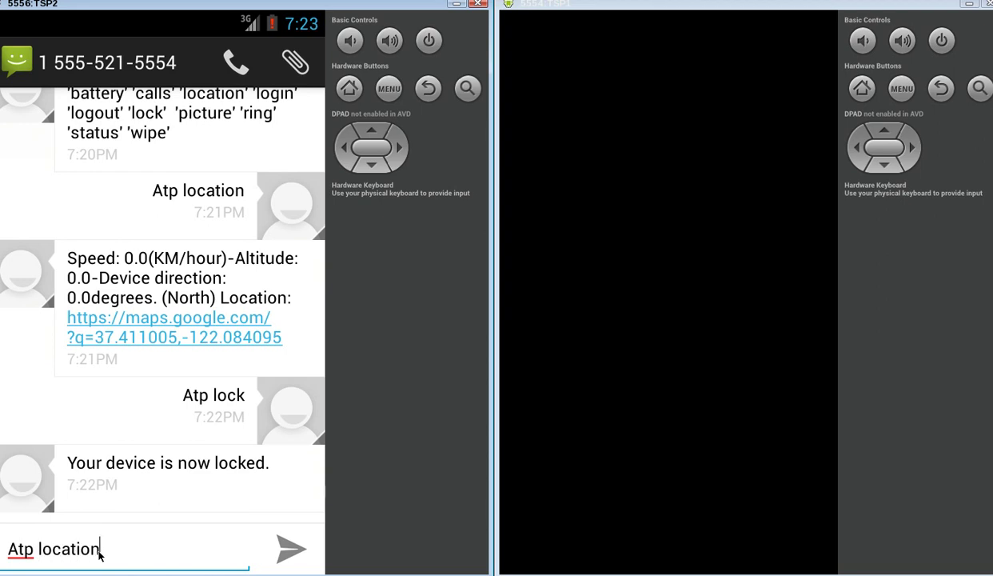
{"action": "key", "text": "Return"}
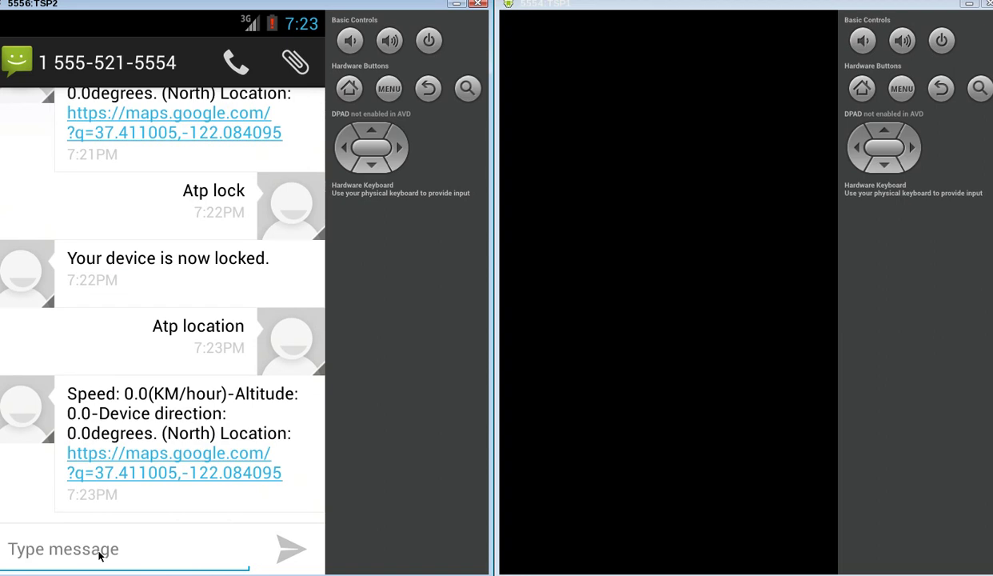
{"action": "left_click", "coordinate": [910, 94]}
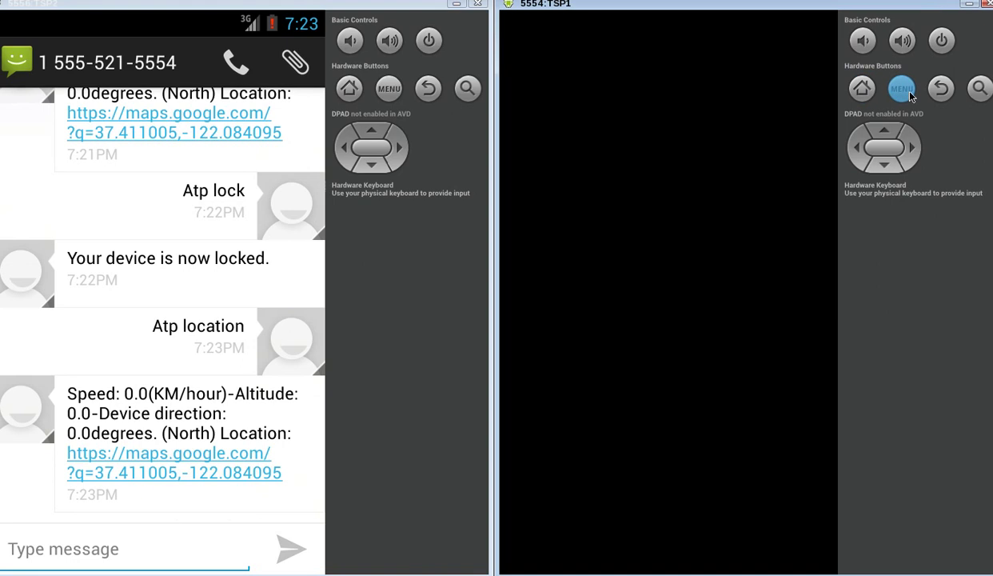
{"action": "left_click", "coordinate": [902, 88]}
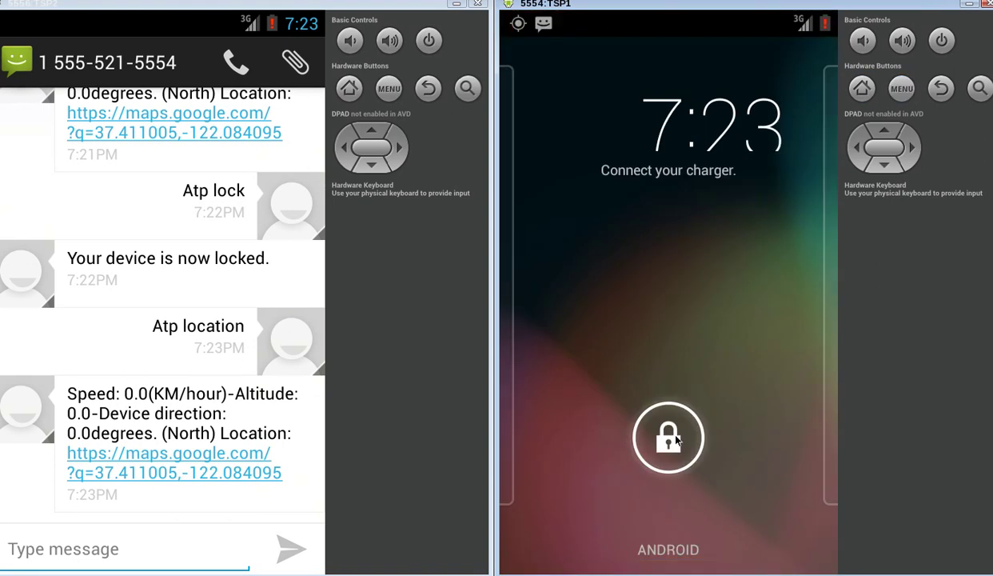
{"action": "left_click", "coordinate": [676, 438]}
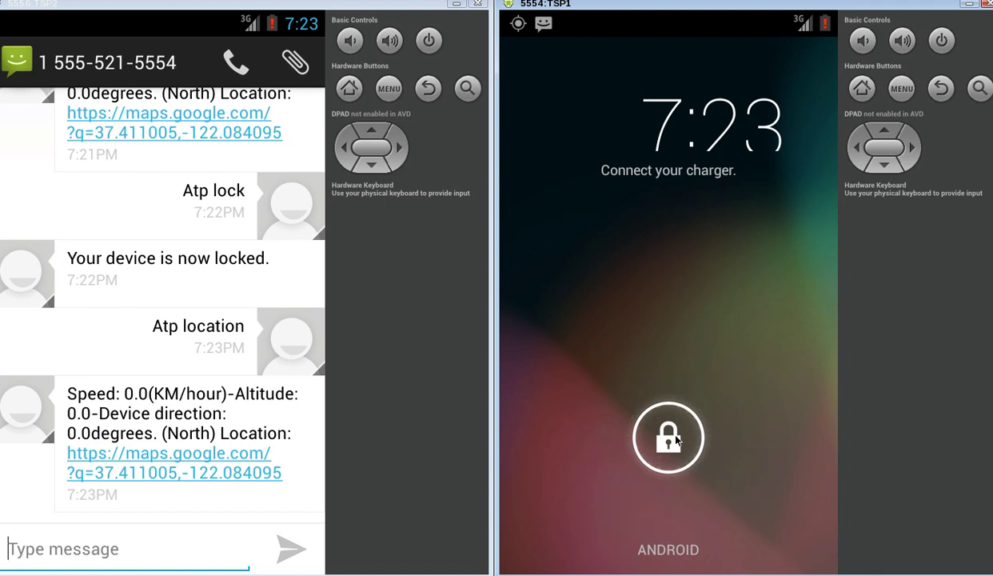
{"action": "left_click", "coordinate": [903, 89]}
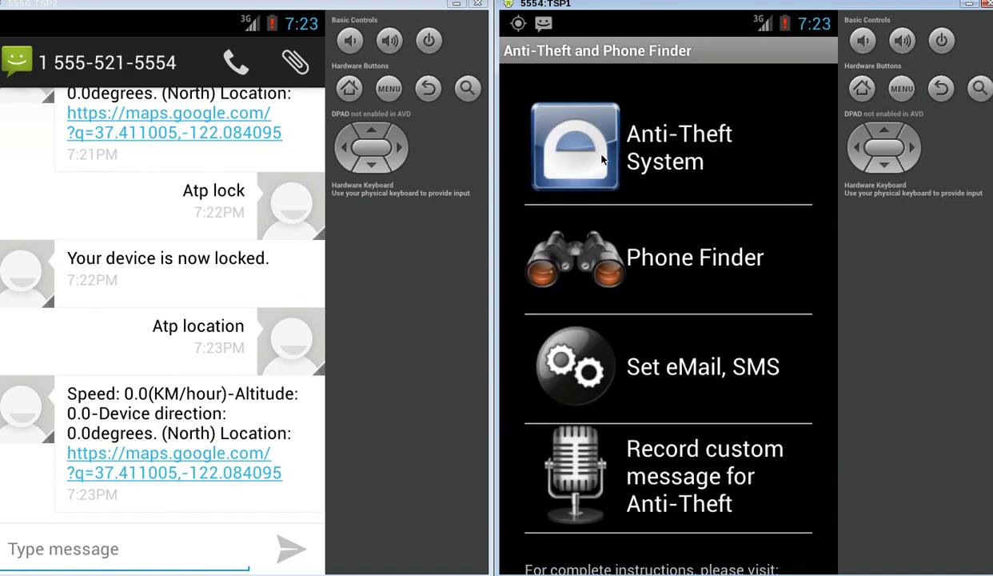
Open the Anti-Theft System settings and set the trigger distance slider to 47 metres.
{"action": "left_click", "coordinate": [644, 132]}
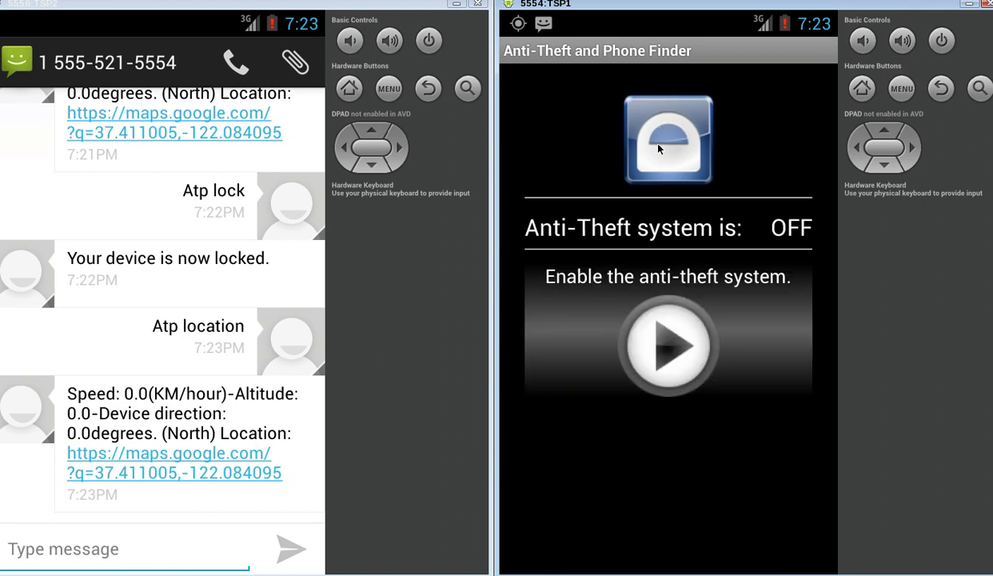
{"action": "left_click", "coordinate": [671, 344]}
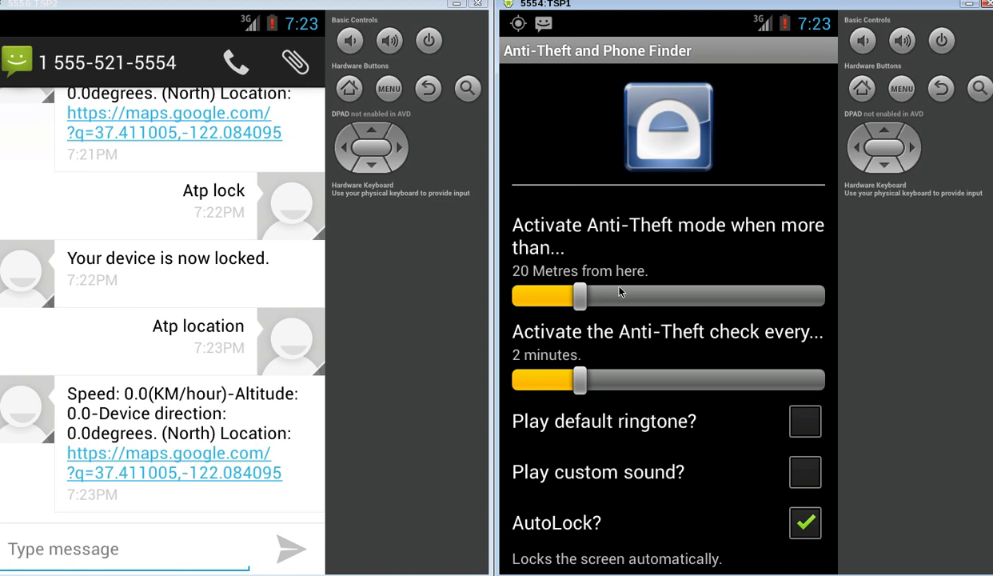
{"action": "left_click_drag", "start_coordinate": [619, 297], "coordinate": [615, 250]}
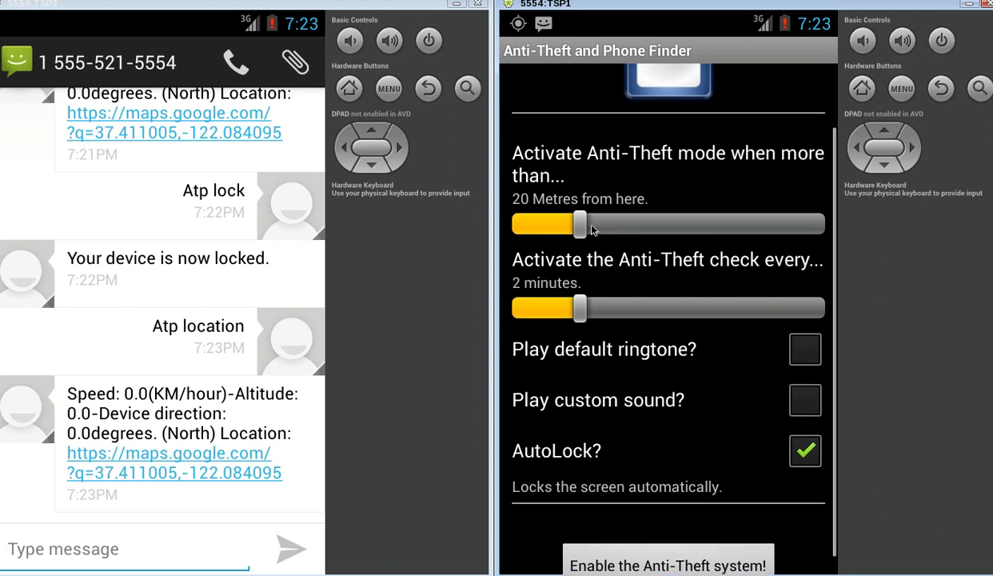
{"action": "left_click", "coordinate": [660, 226]}
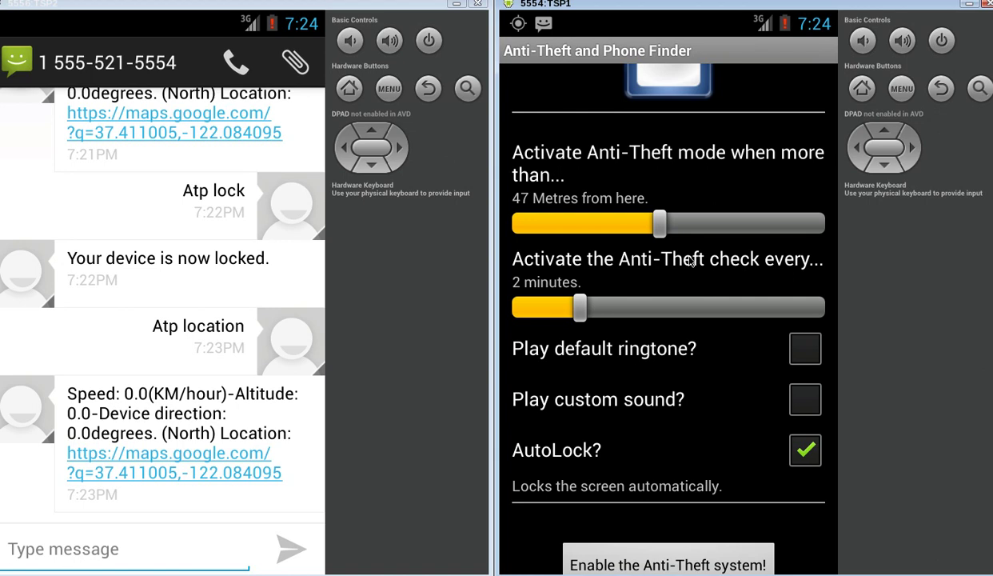
Back out of settings to start the service, check the Phone Finder code 'atp', then return.
{"action": "left_click", "coordinate": [942, 89]}
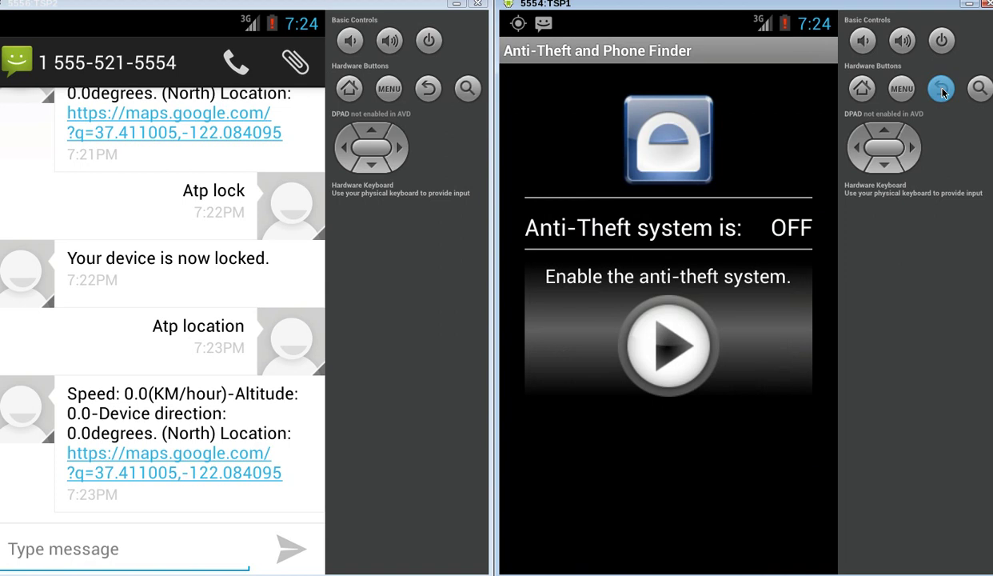
{"action": "left_click", "coordinate": [942, 90]}
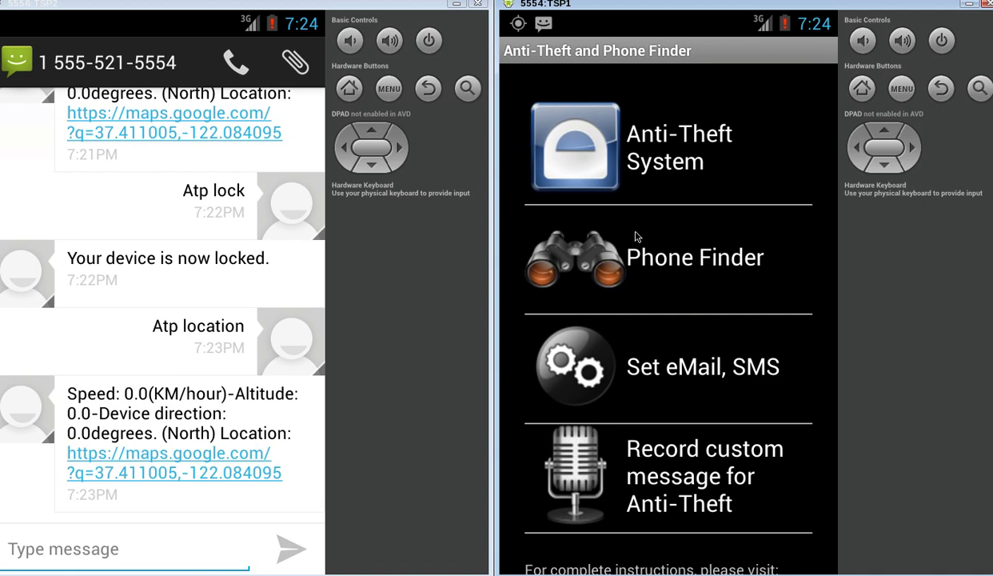
{"action": "left_click", "coordinate": [638, 237]}
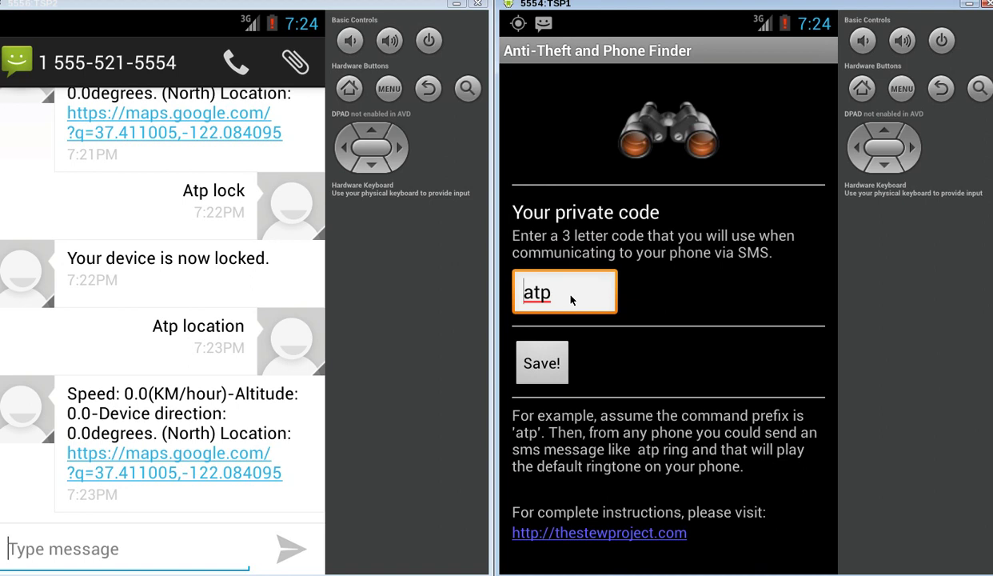
{"action": "left_click", "coordinate": [940, 93]}
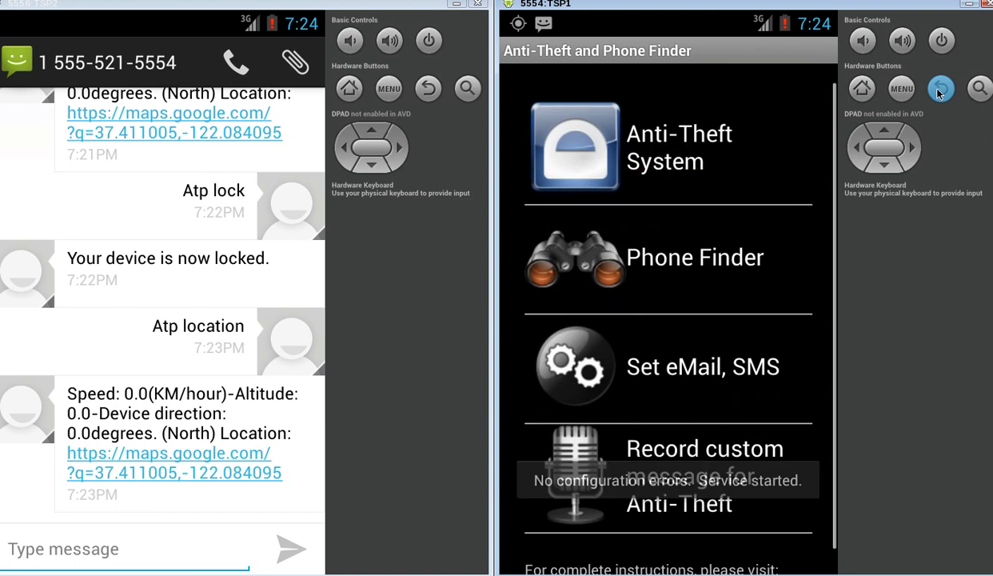